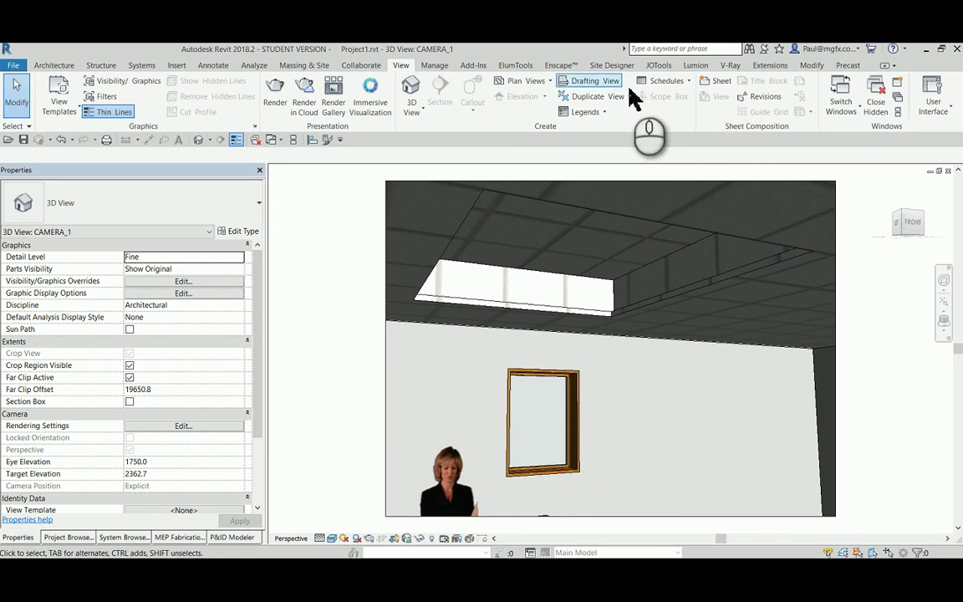
Acquire a V-Ray license and set the camera mode to VR Stereo Camera (Cubic 12:1)
{"action": "left_click", "coordinate": [732, 67]}
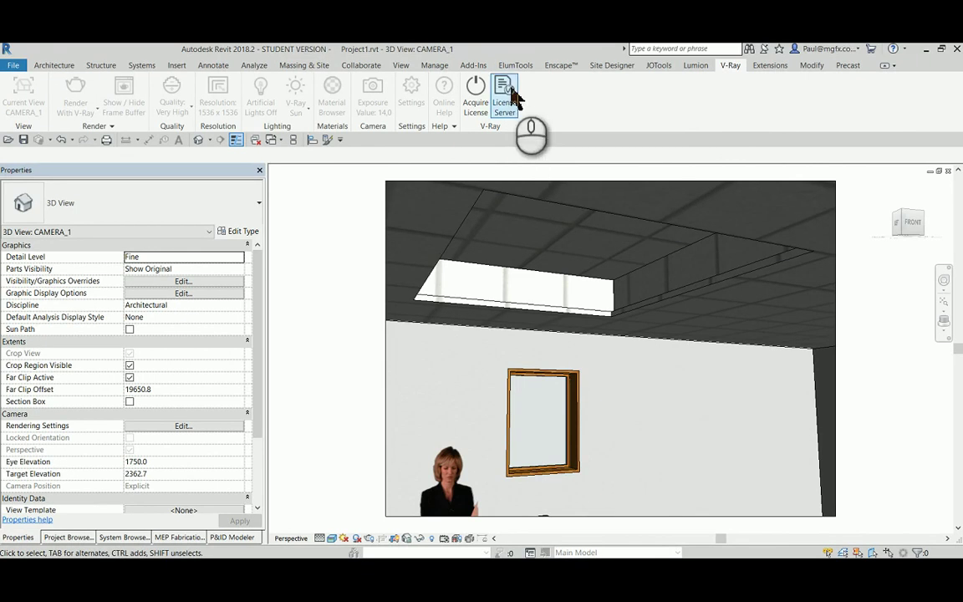
{"action": "left_click", "coordinate": [476, 94]}
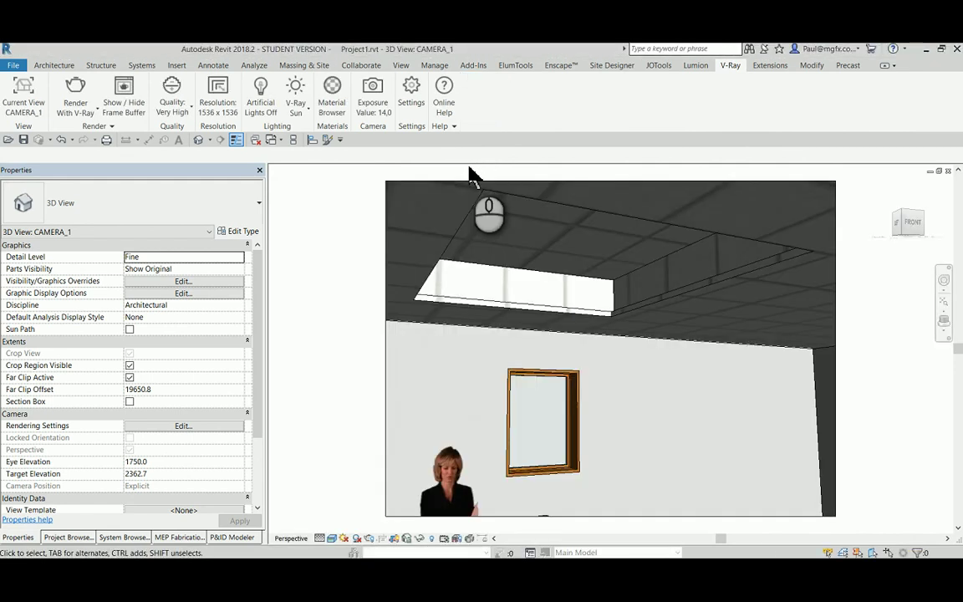
{"action": "left_click", "coordinate": [374, 104]}
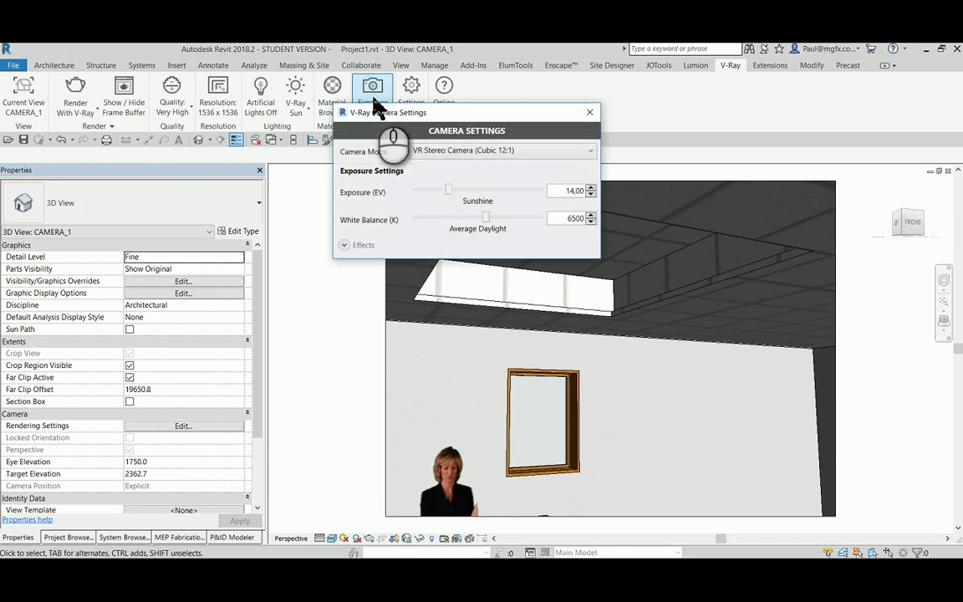
{"action": "left_click", "coordinate": [479, 149]}
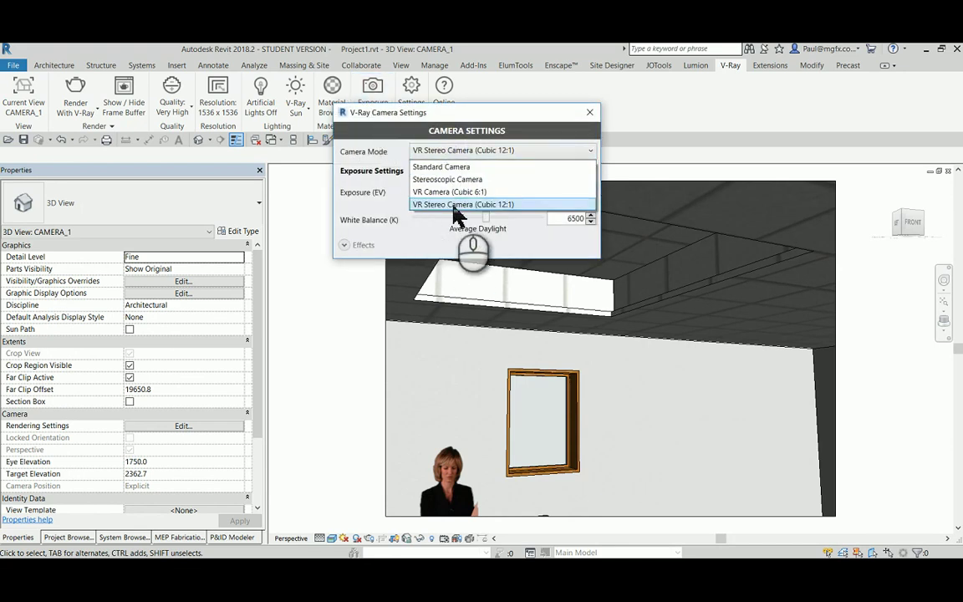
{"action": "left_click", "coordinate": [516, 205]}
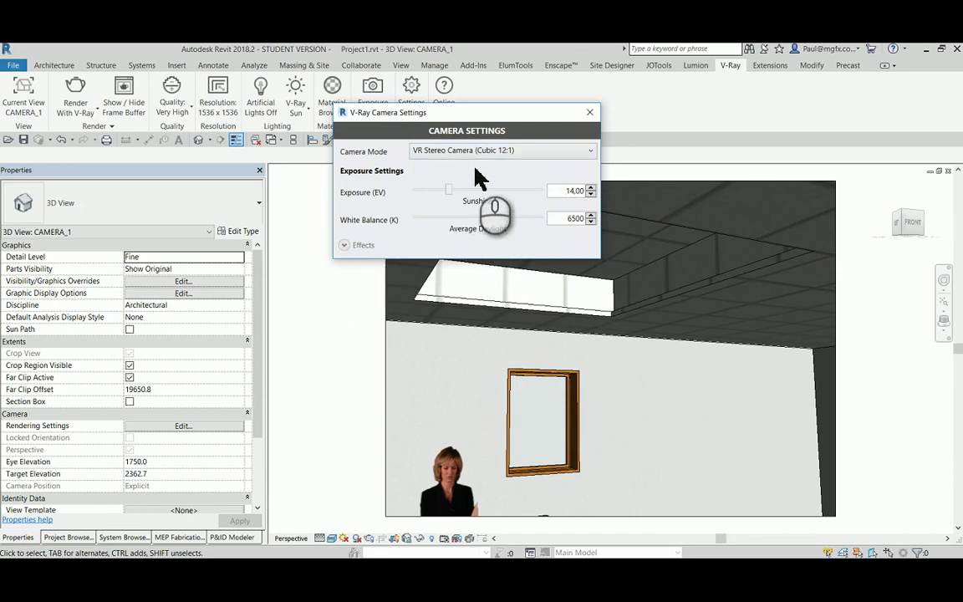
{"action": "left_click", "coordinate": [591, 114]}
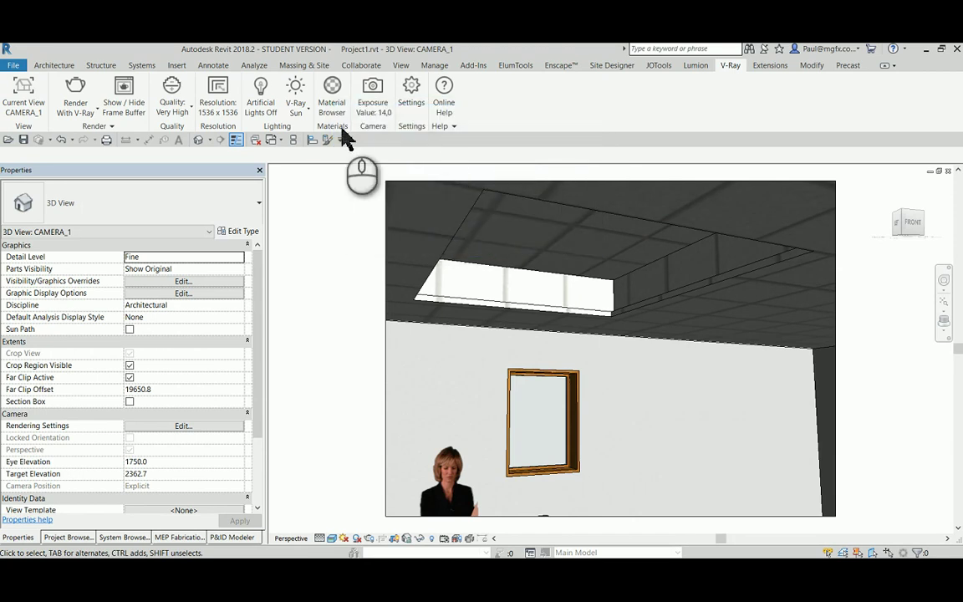
Check the V-Ray RT engine settings and the custom render resolution
{"action": "left_click", "coordinate": [409, 101]}
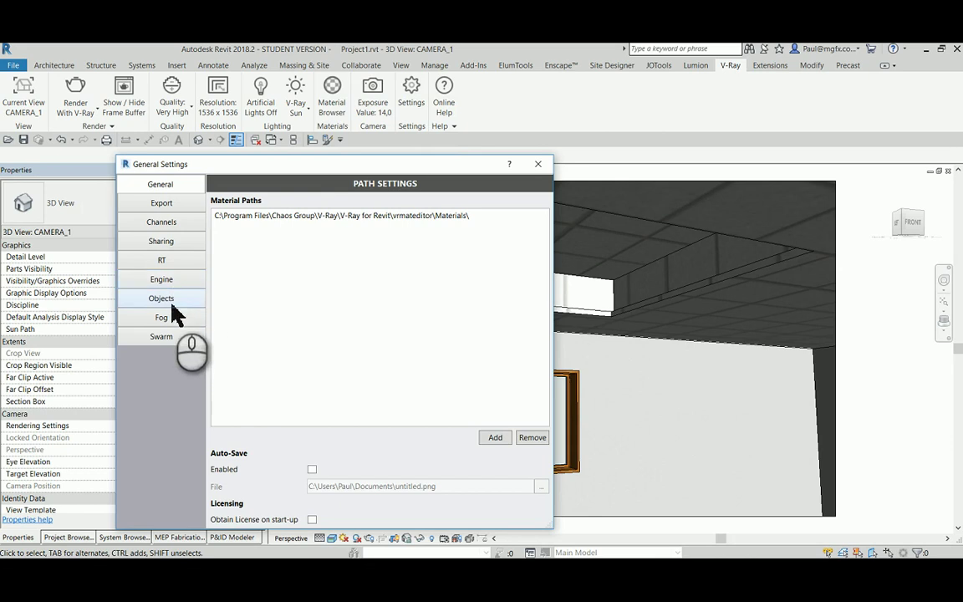
{"action": "left_click", "coordinate": [165, 262]}
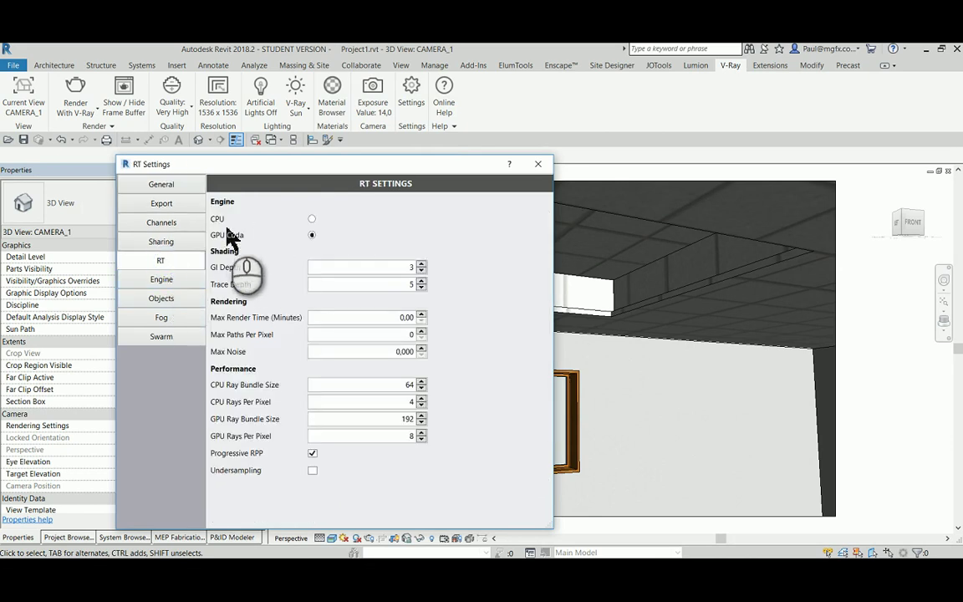
{"action": "left_click", "coordinate": [540, 166]}
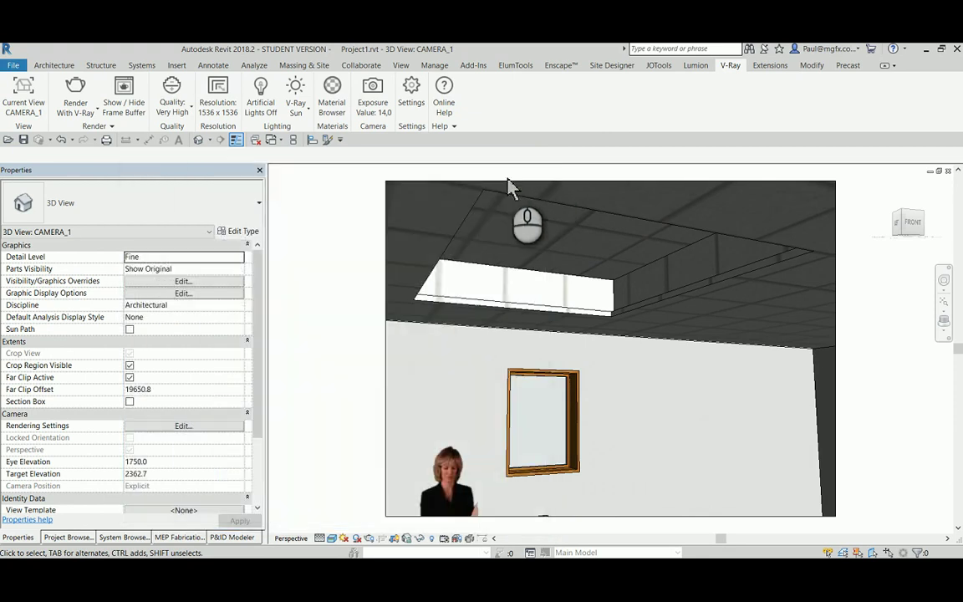
{"action": "left_click", "coordinate": [219, 94]}
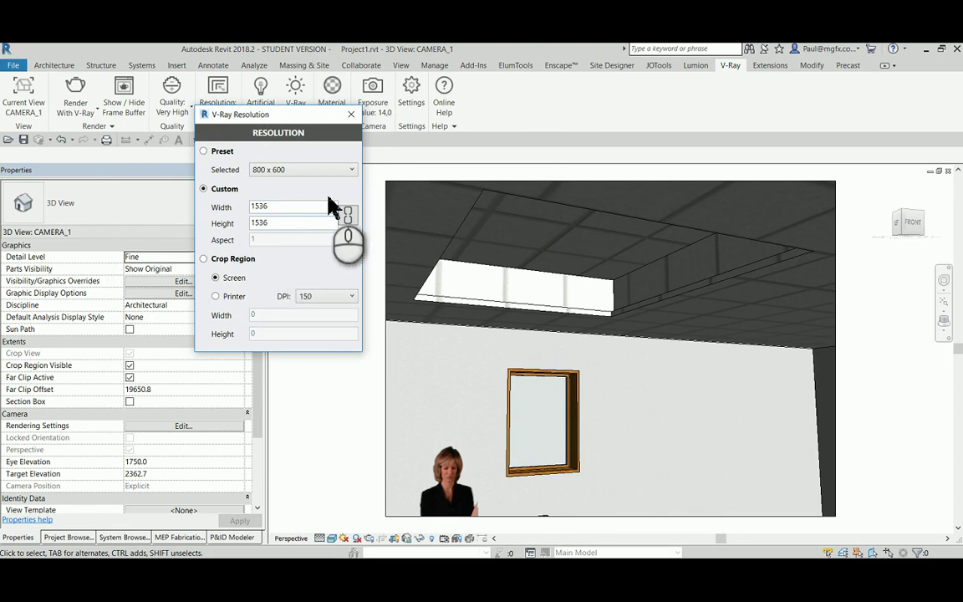
{"action": "left_click", "coordinate": [351, 114]}
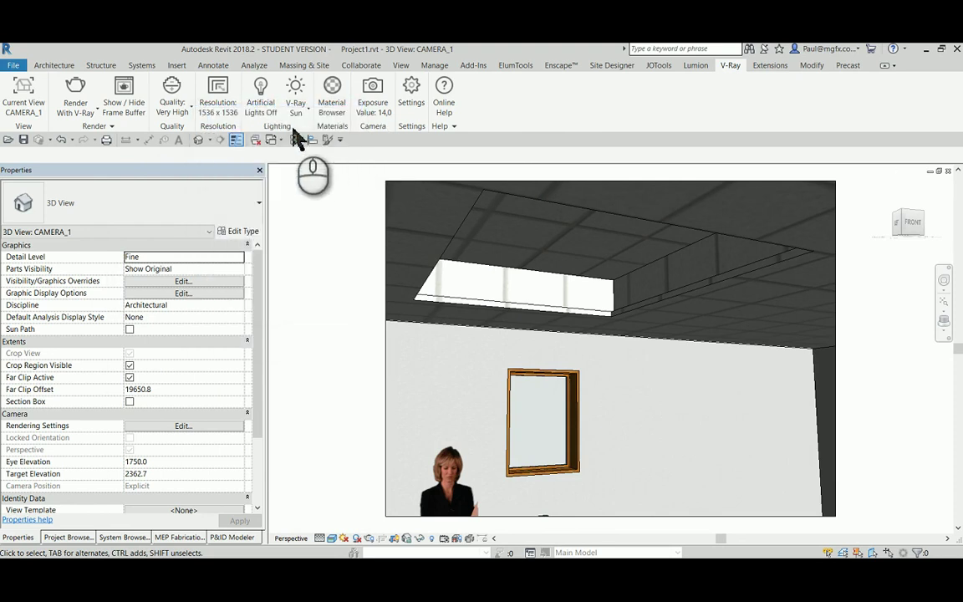
Choose CAMERA_1 as the view to render and set the render quality to Draft
{"action": "left_click", "coordinate": [23, 102]}
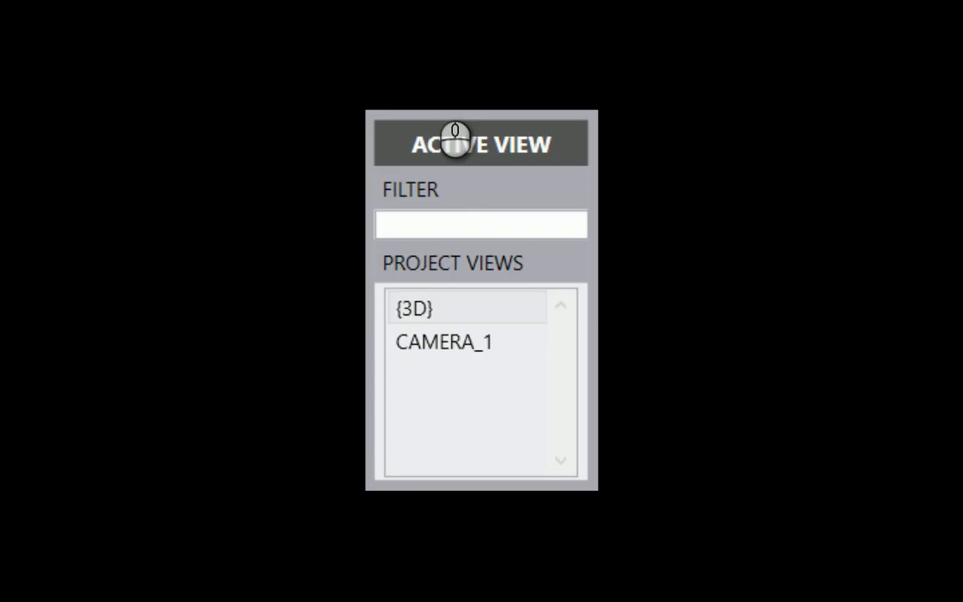
{"action": "left_click", "coordinate": [459, 341]}
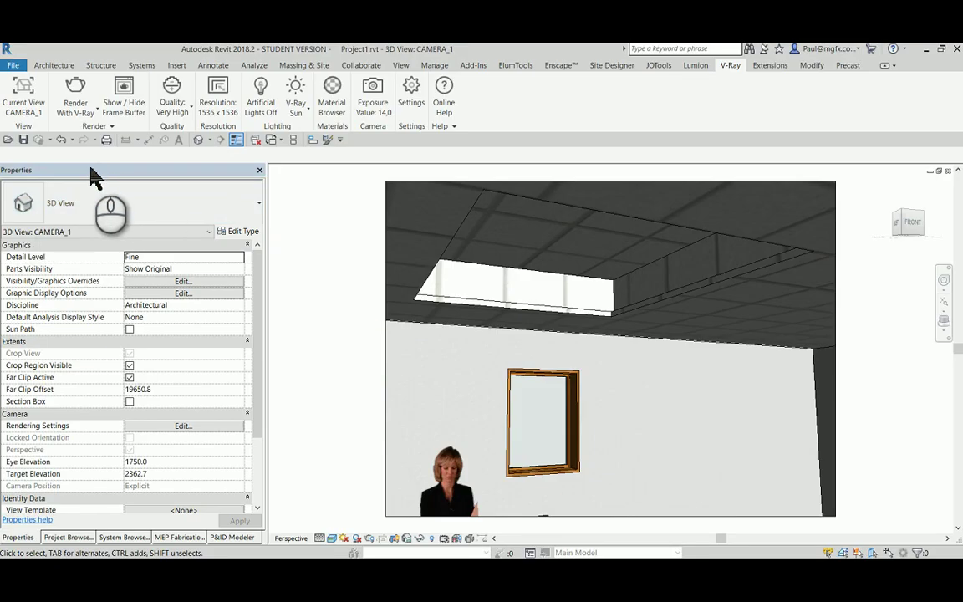
{"action": "left_click", "coordinate": [96, 111]}
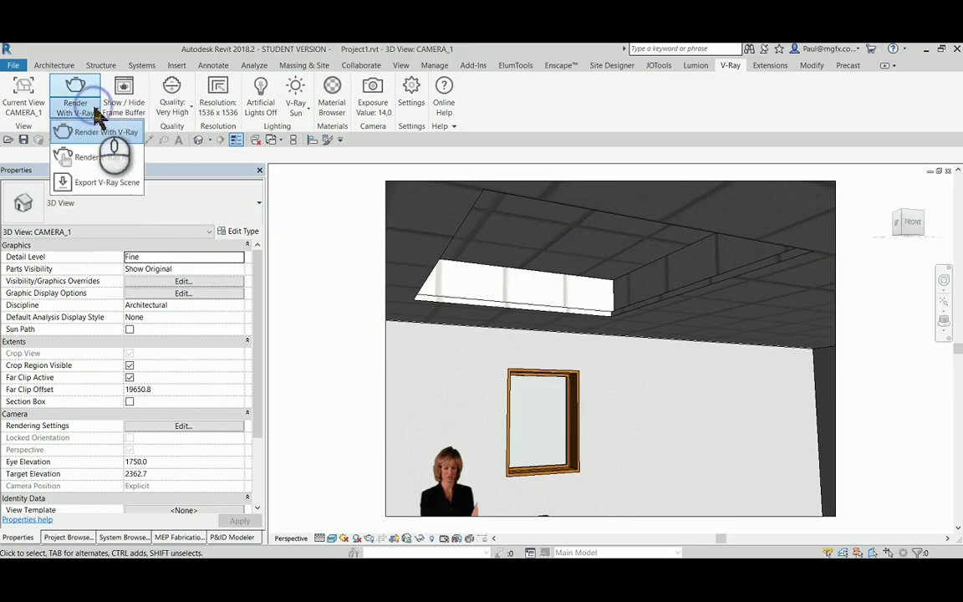
{"action": "left_click", "coordinate": [173, 113]}
{"action": "left_click", "coordinate": [174, 114]}
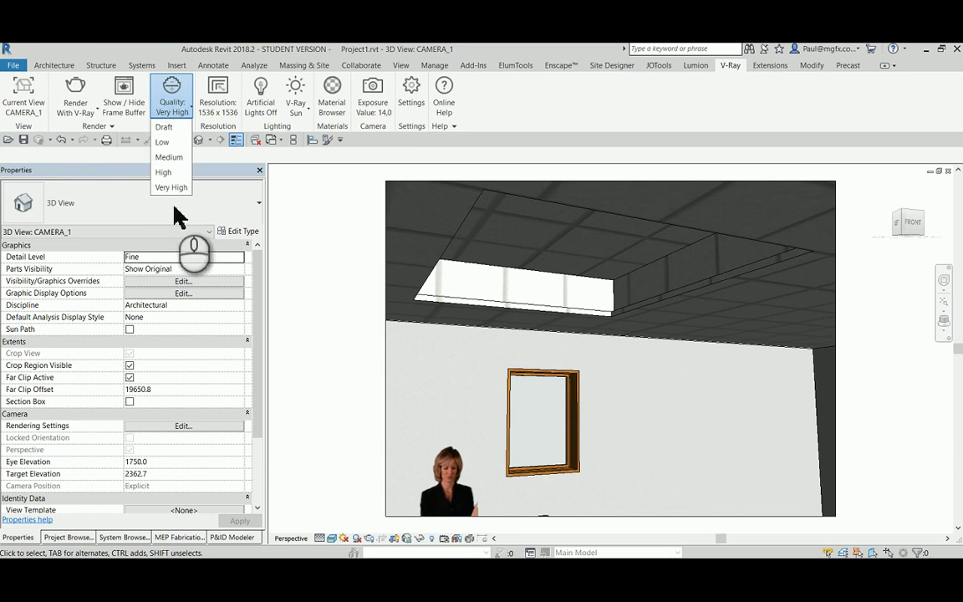
{"action": "left_click", "coordinate": [162, 129]}
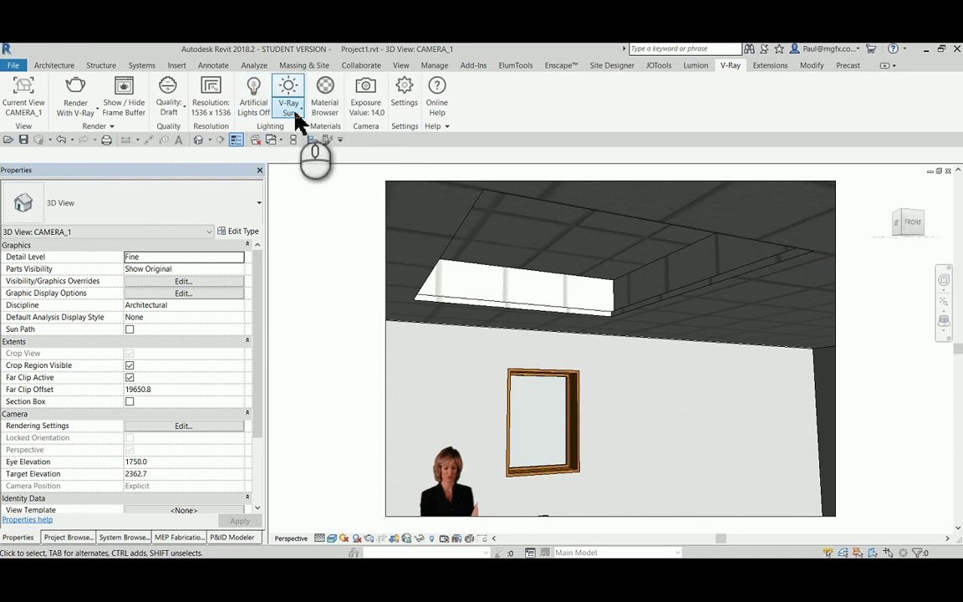
Set the environment lighting to No Light and turn the artificial lights on
{"action": "left_click", "coordinate": [299, 119]}
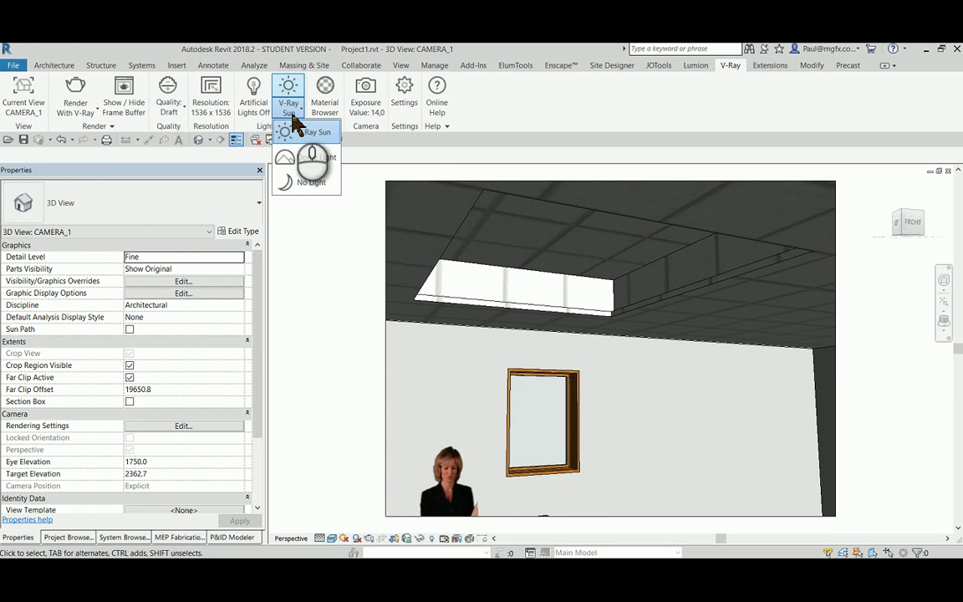
{"action": "left_click", "coordinate": [314, 186]}
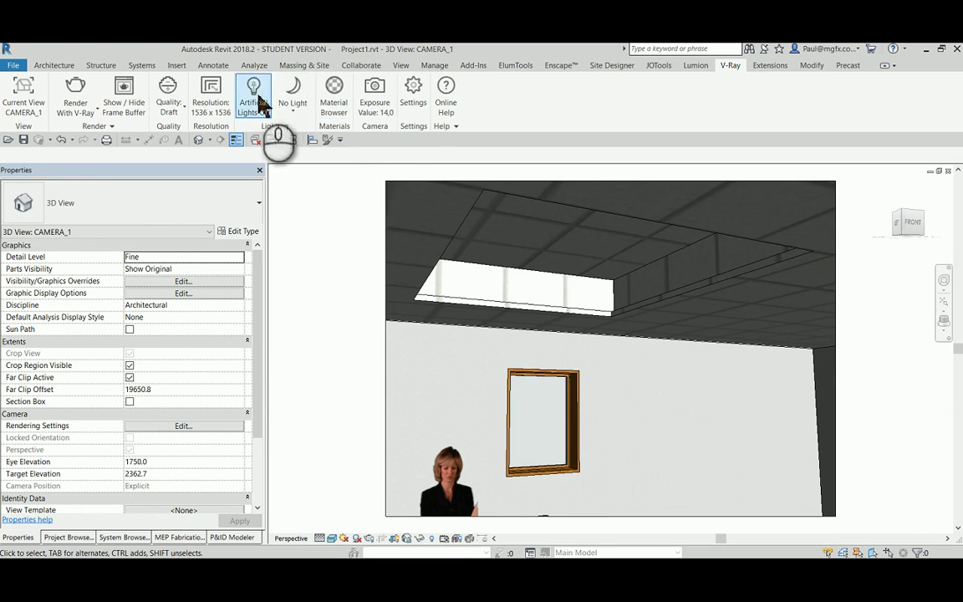
{"action": "left_click", "coordinate": [258, 99]}
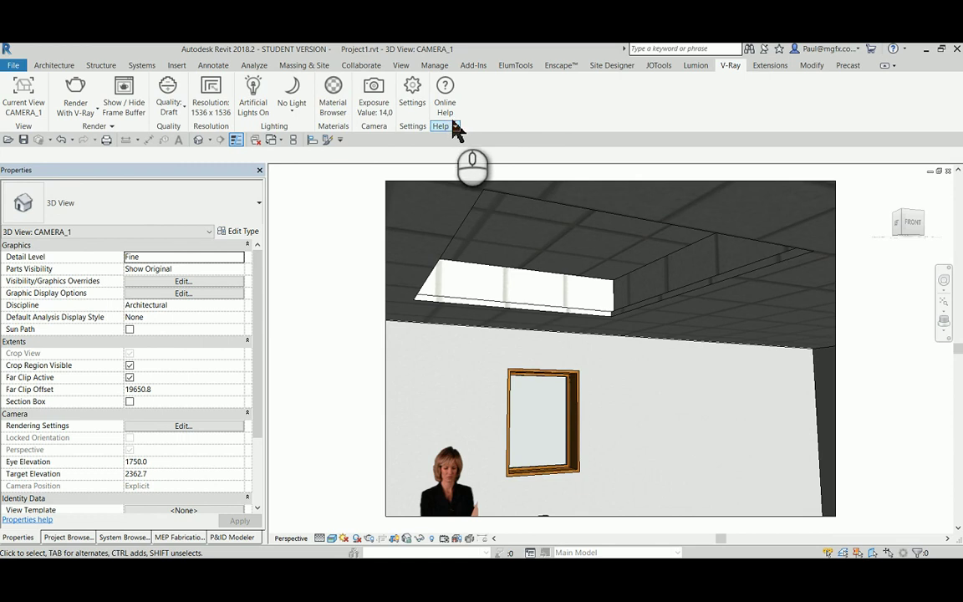
Switch the environment lighting back to V-Ray Sun and dismiss its settings
{"action": "left_click", "coordinate": [294, 98]}
{"action": "left_click", "coordinate": [309, 134]}
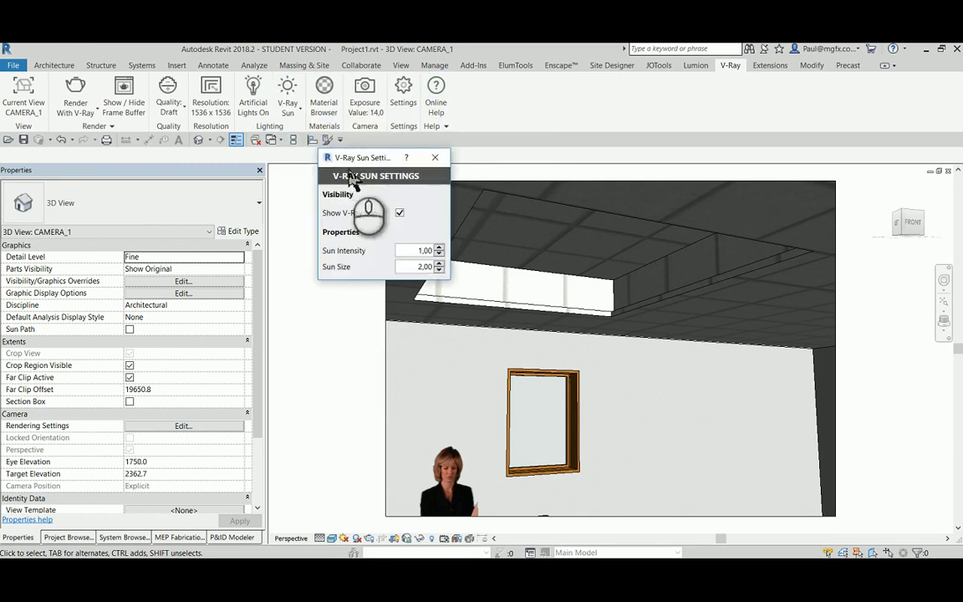
{"action": "left_click", "coordinate": [436, 159]}
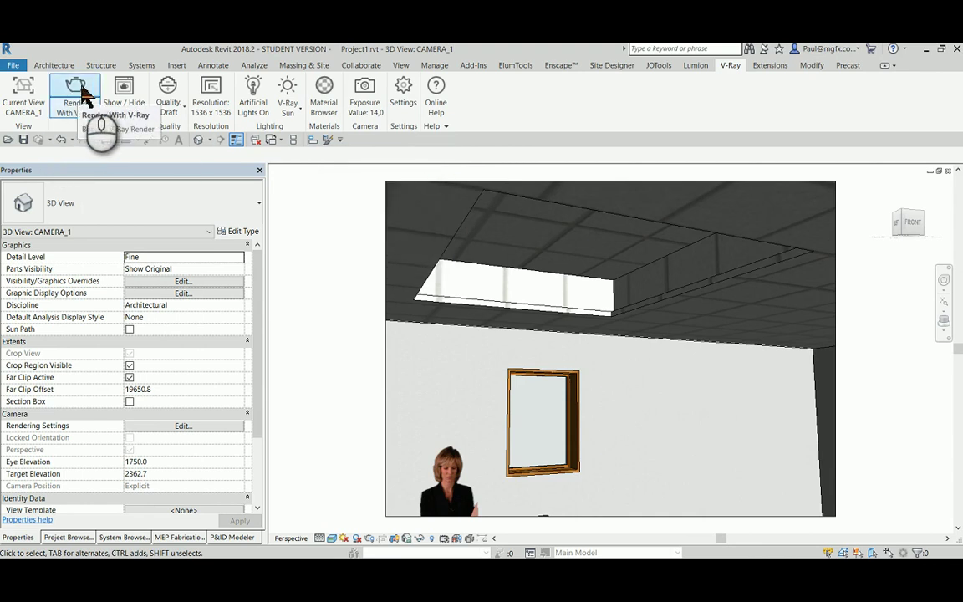
Render the camera view with V-Ray in a maximized frame buffer and collapse the Exposure correction settings
{"action": "left_click", "coordinate": [85, 95]}
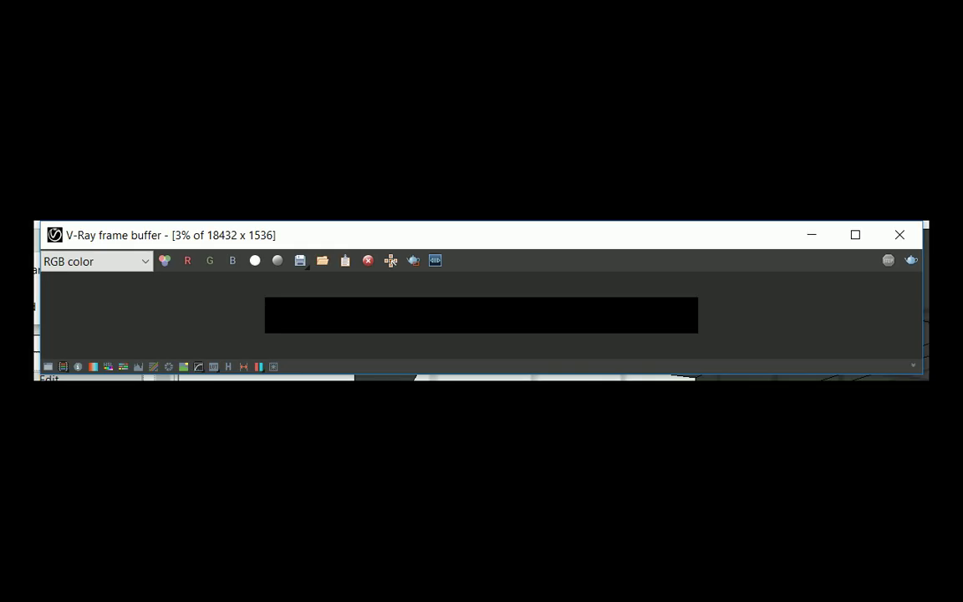
{"action": "left_click", "coordinate": [859, 235]}
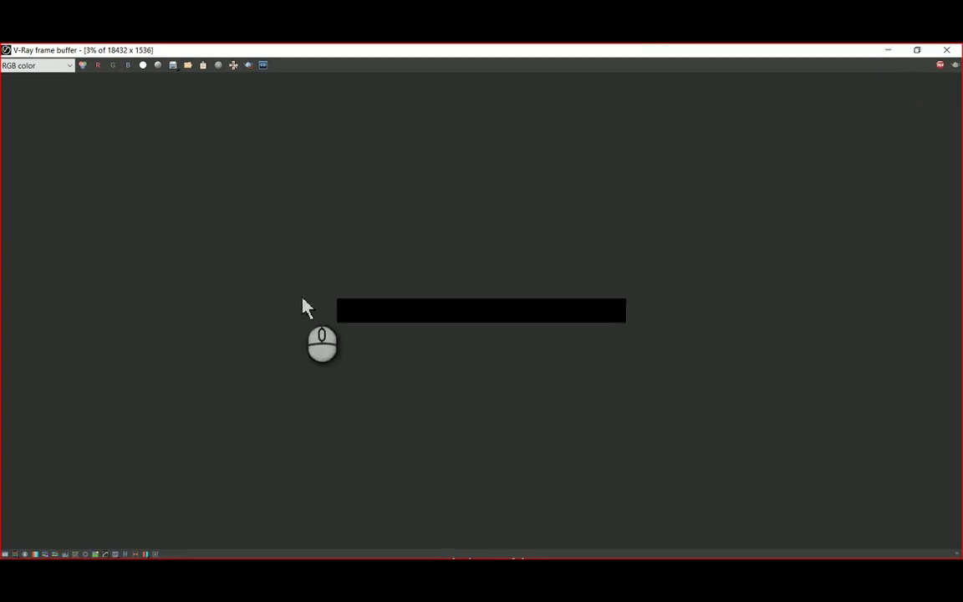
{"action": "scroll", "coordinate": [348, 308], "scroll_direction": "up", "scroll_amount": 1}
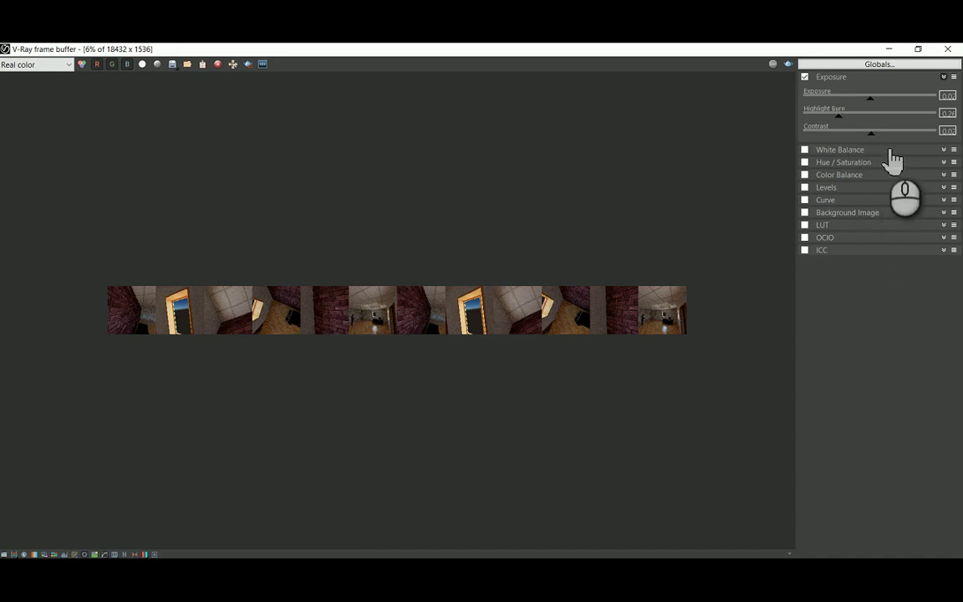
{"action": "left_click", "coordinate": [946, 77]}
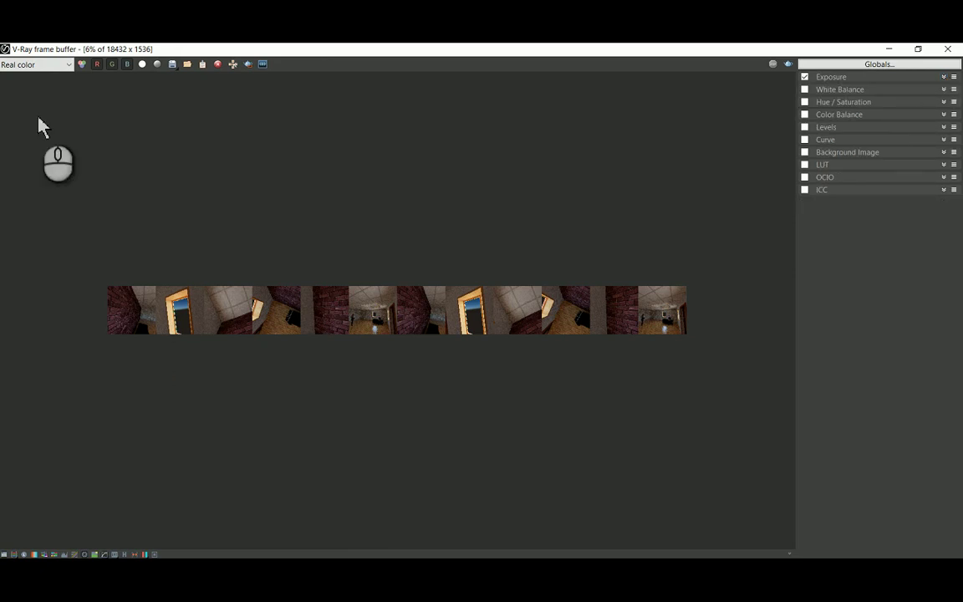
Save the rendered strip as a JPEG named jpg in the Pics folder under _20171020_07-VID-V-Ray_For_Revit_360_Render on drive D
{"action": "left_click", "coordinate": [171, 70]}
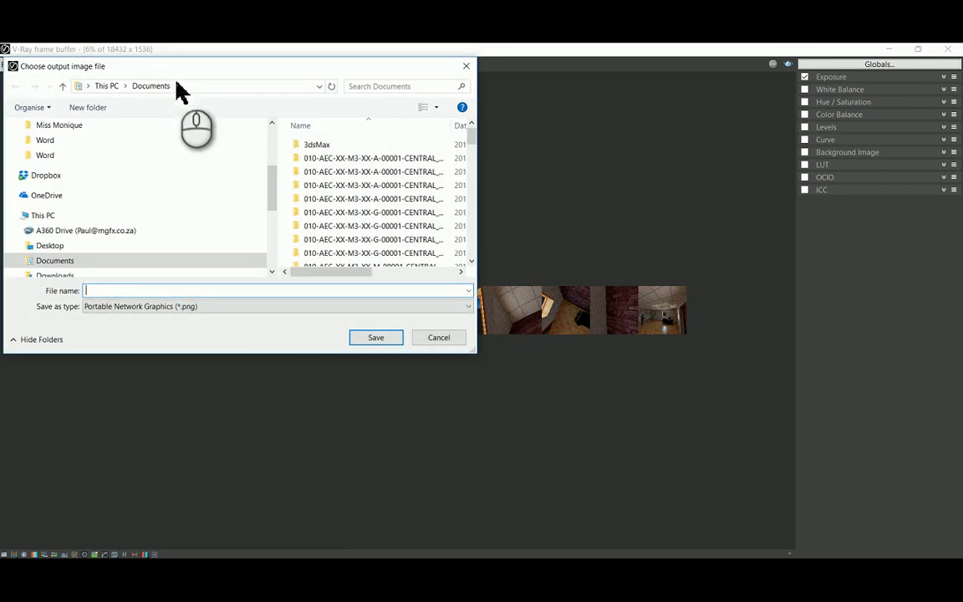
{"action": "left_click", "coordinate": [205, 306]}
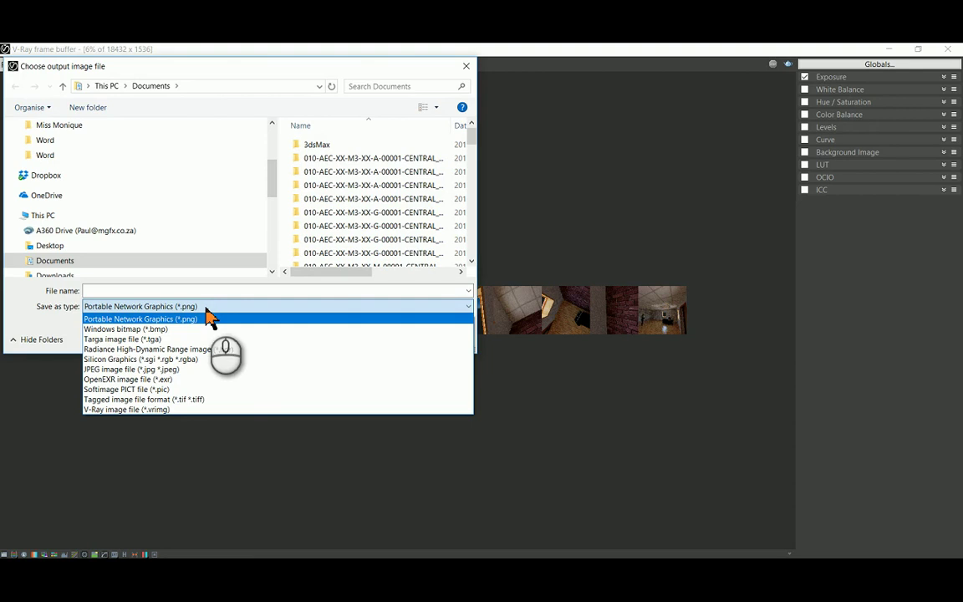
{"action": "left_click", "coordinate": [208, 318]}
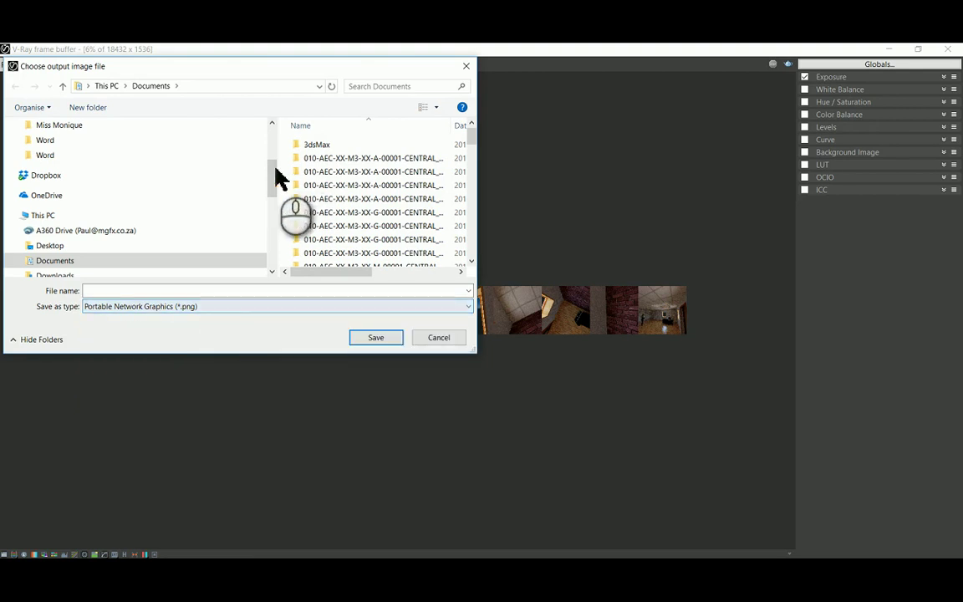
{"action": "left_click_drag", "start_coordinate": [276, 178], "coordinate": [265, 197]}
{"action": "left_click", "coordinate": [224, 410]}
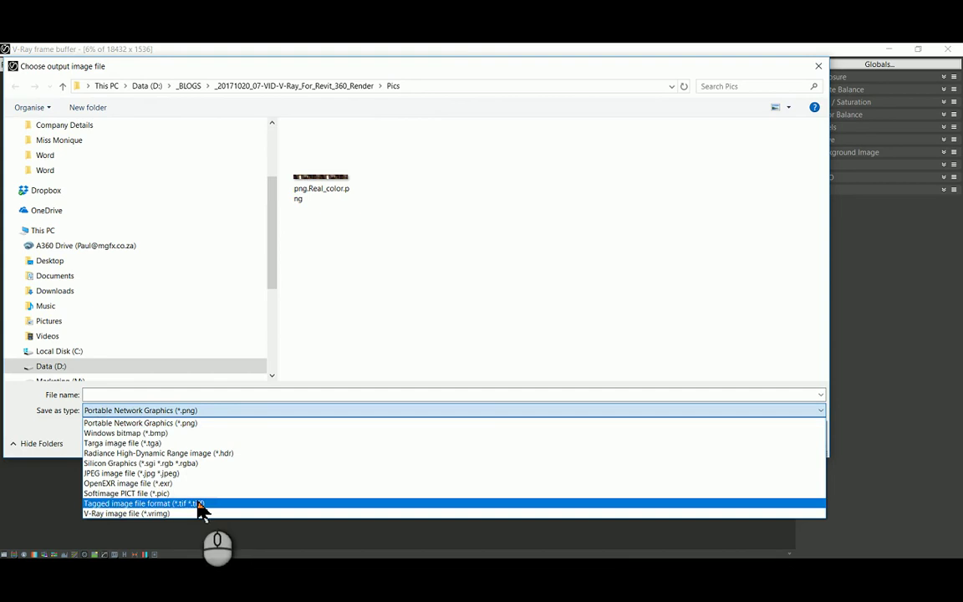
{"action": "left_click", "coordinate": [167, 473]}
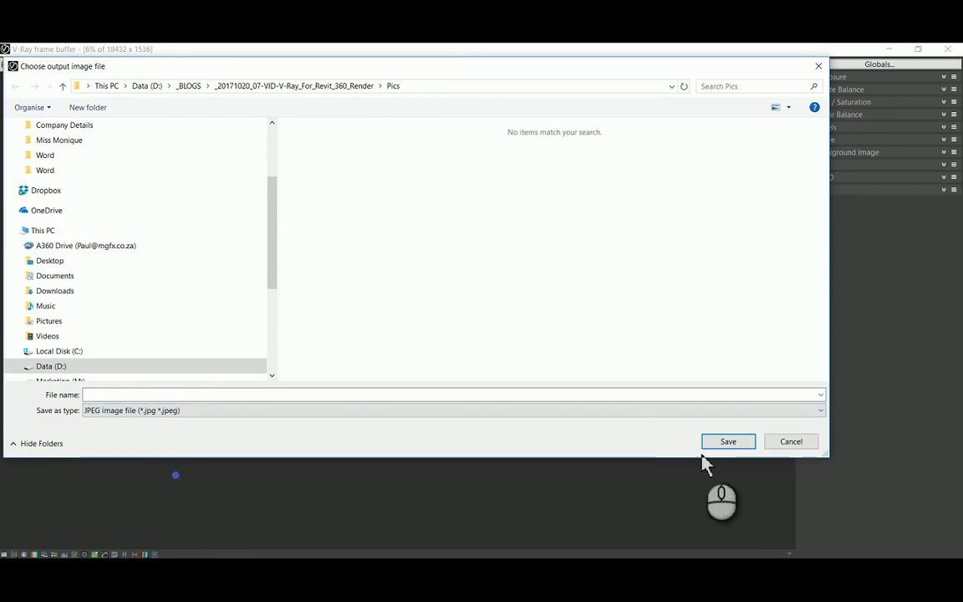
{"action": "left_click", "coordinate": [729, 443]}
{"action": "left_click", "coordinate": [191, 394]}
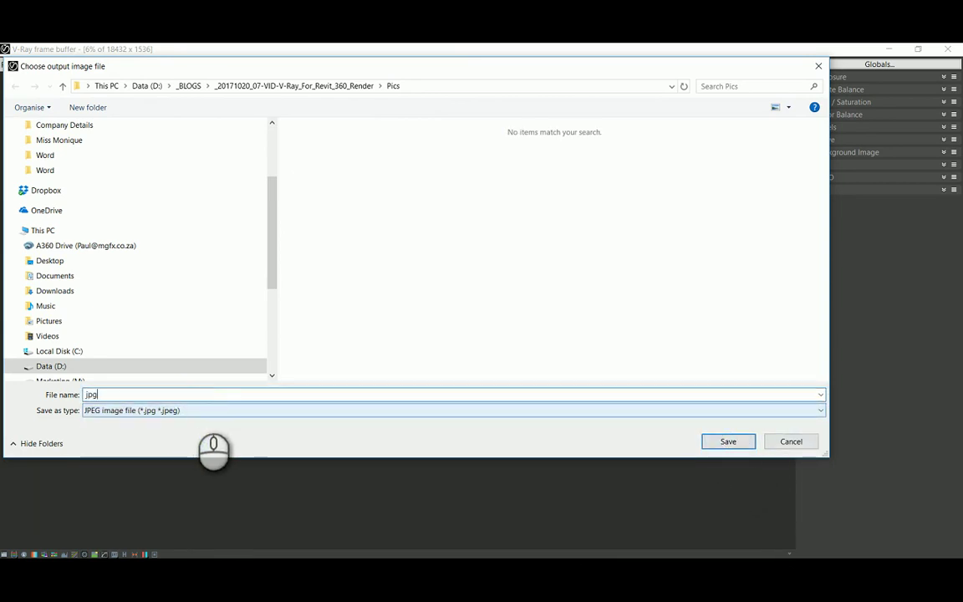
{"action": "left_click", "coordinate": [724, 442]}
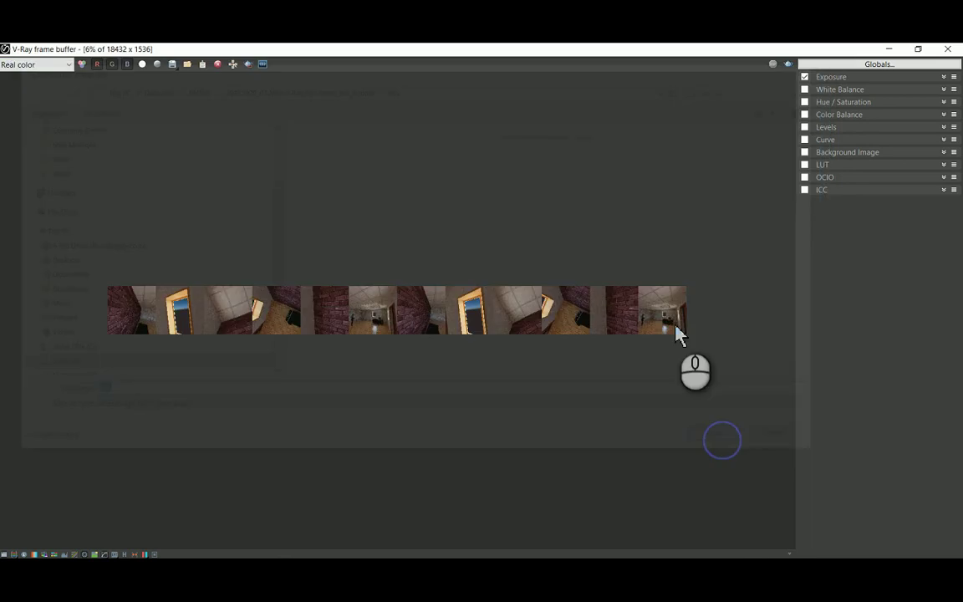